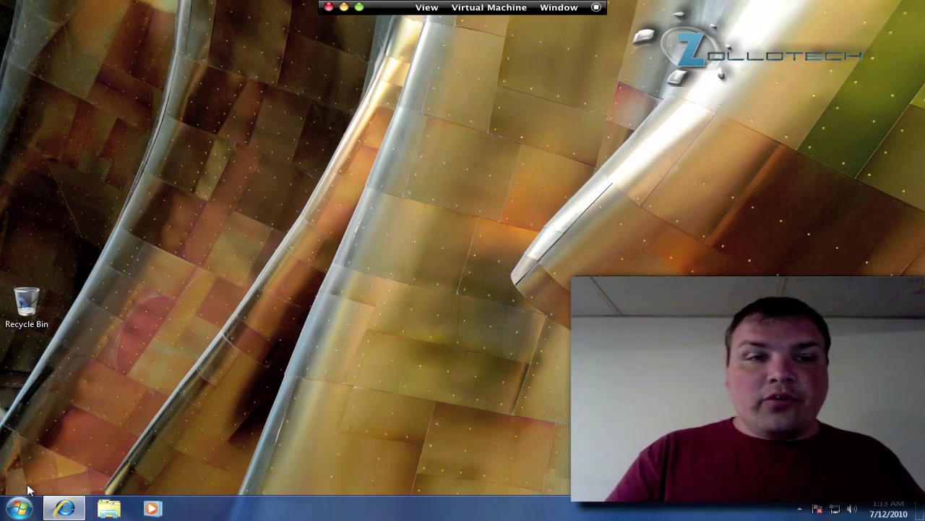
- Launch Notepad from Start > All Programs > Accessories, then close it again
click(19, 508)
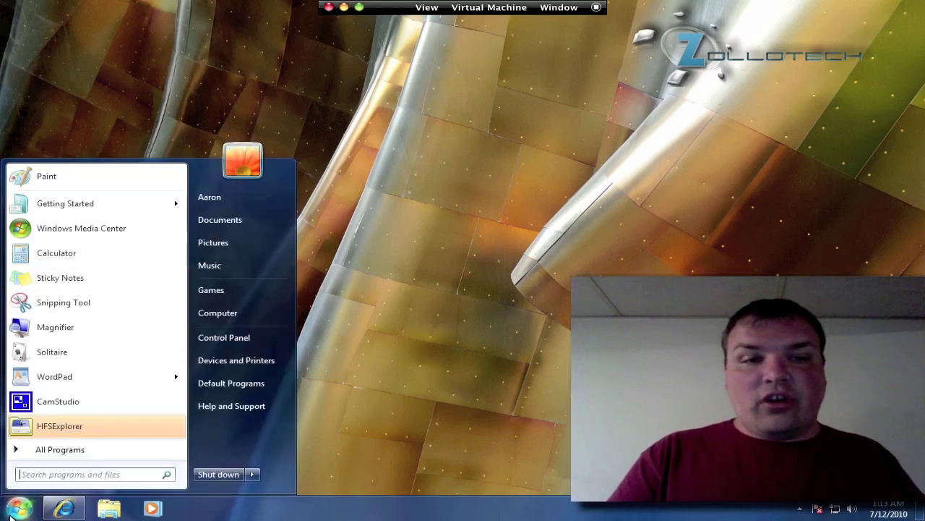
click(60, 450)
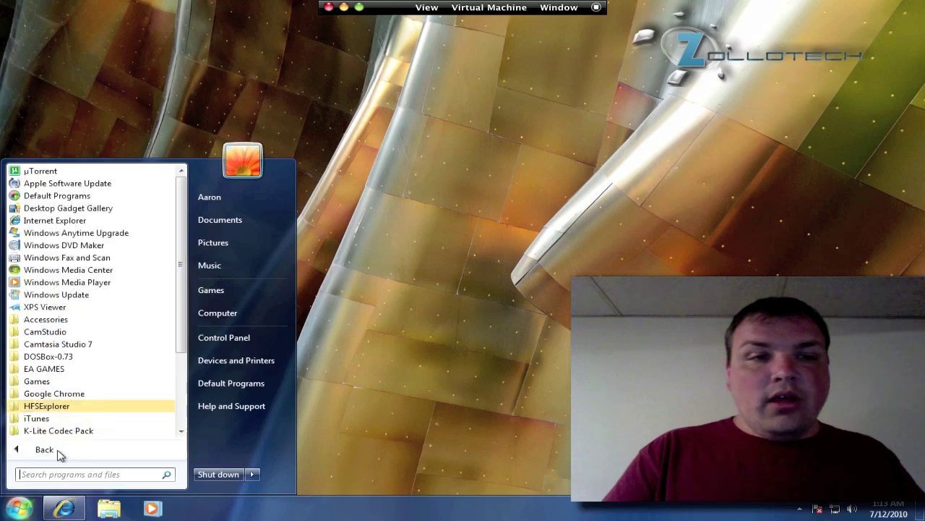
click(45, 319)
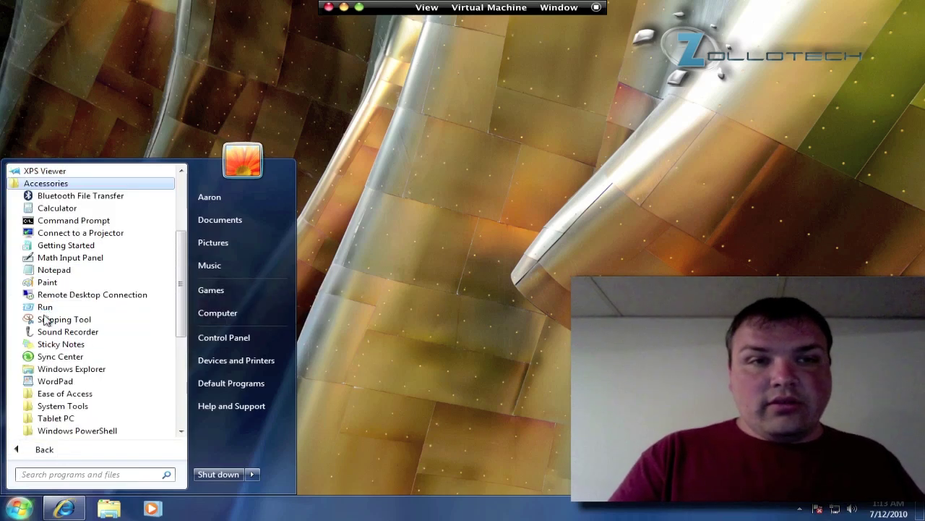
click(60, 271)
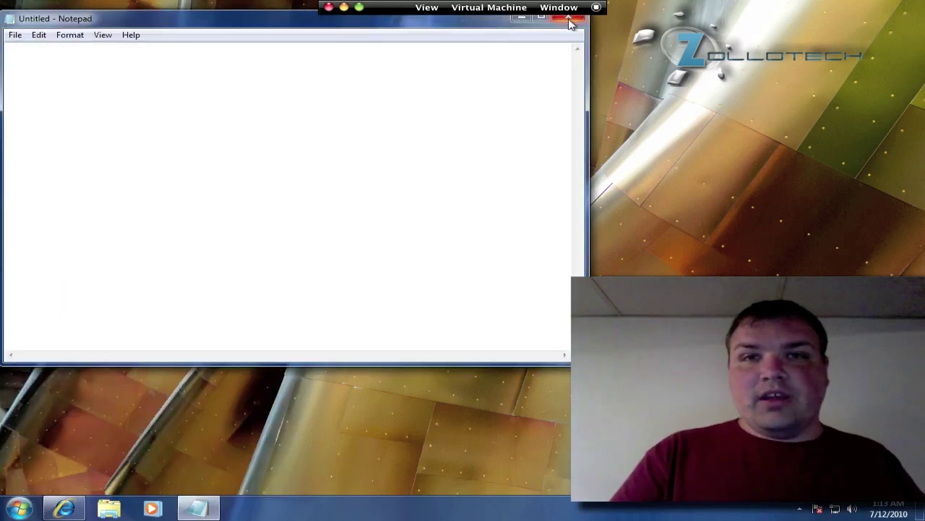
click(569, 16)
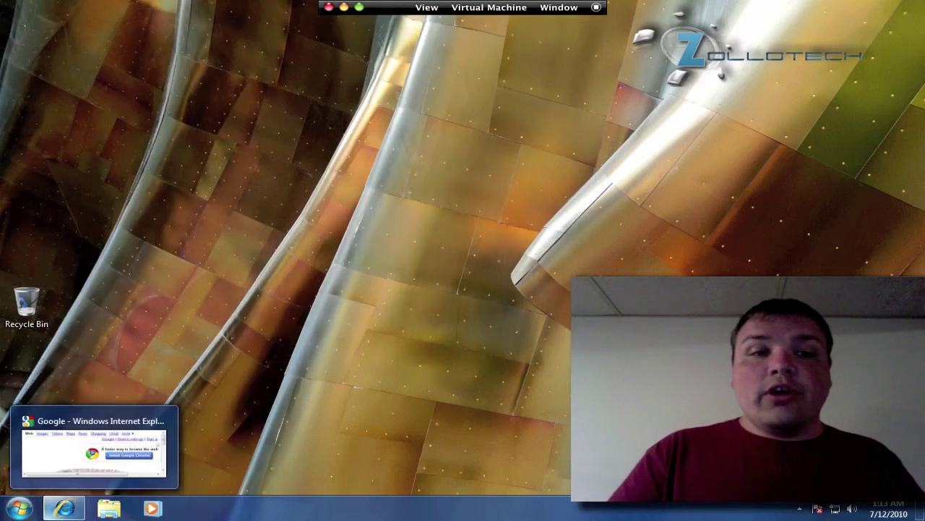
- Run Notepad as administrator from Accessories and accept the UAC elevation prompt
click(17, 511)
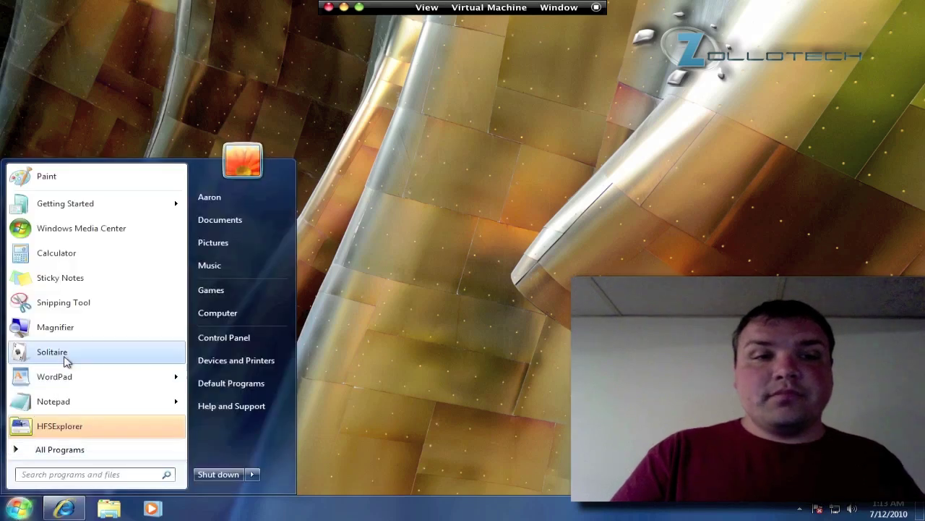
click(44, 450)
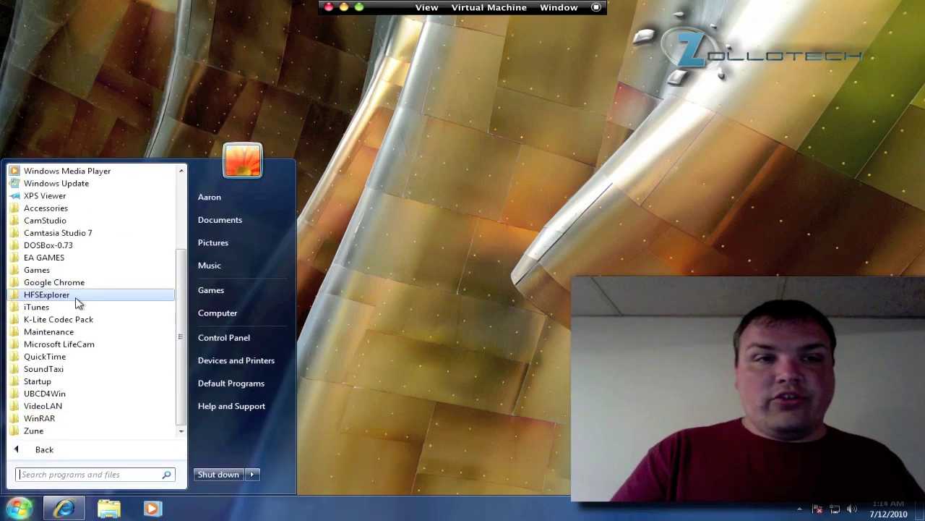
click(61, 210)
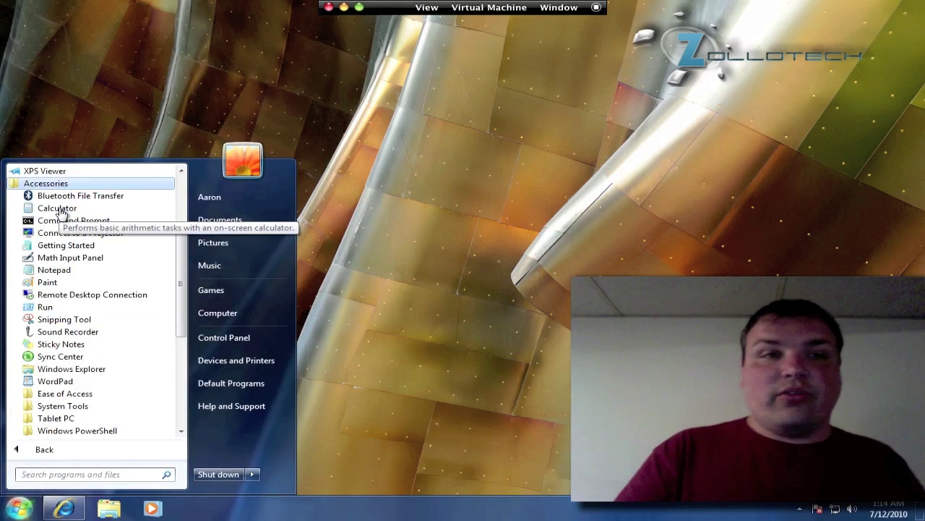
right_click(56, 275)
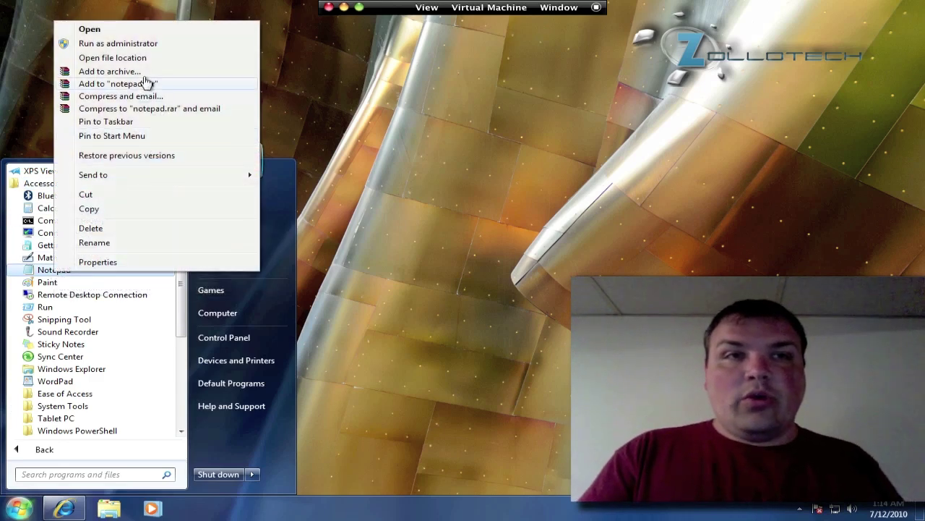
click(150, 44)
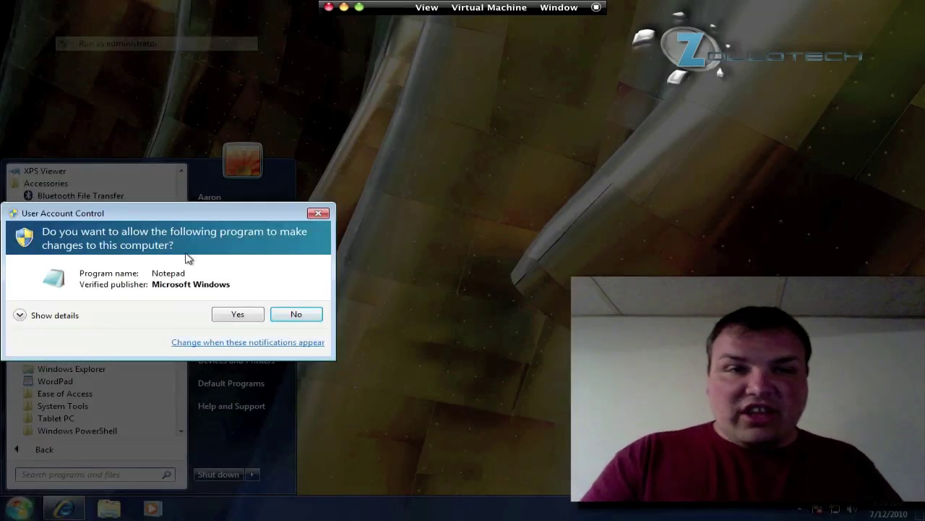
click(237, 315)
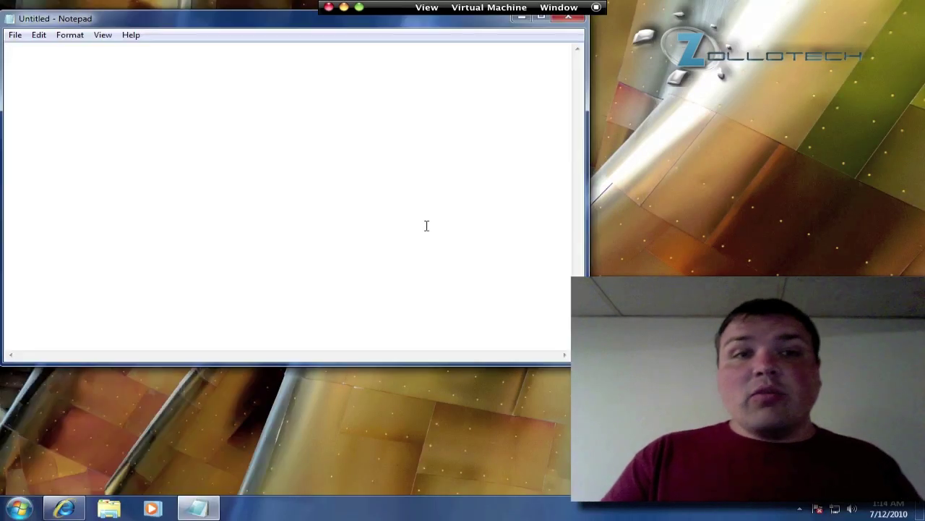
- Move the blank Notepad window to the screen centre and minimize it to the taskbar
drag(324, 21, 469, 104)
click(670, 99)
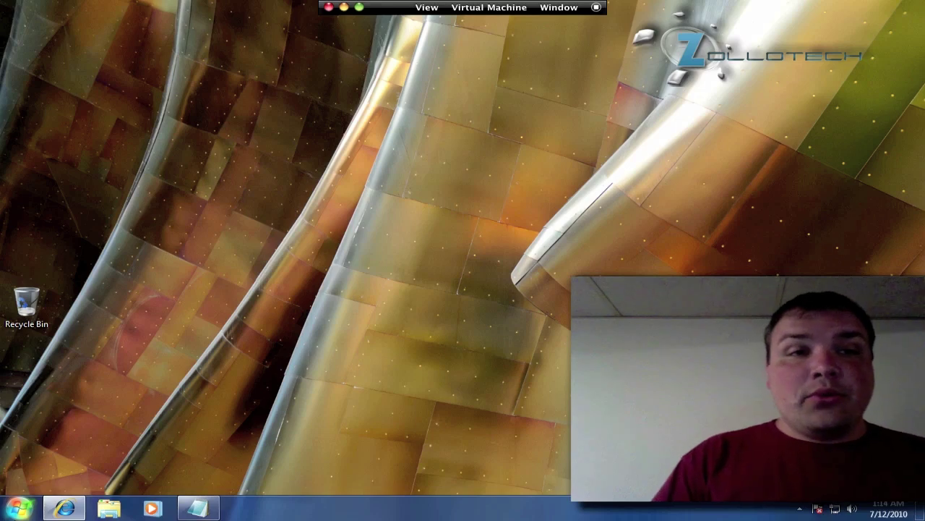
click(19, 508)
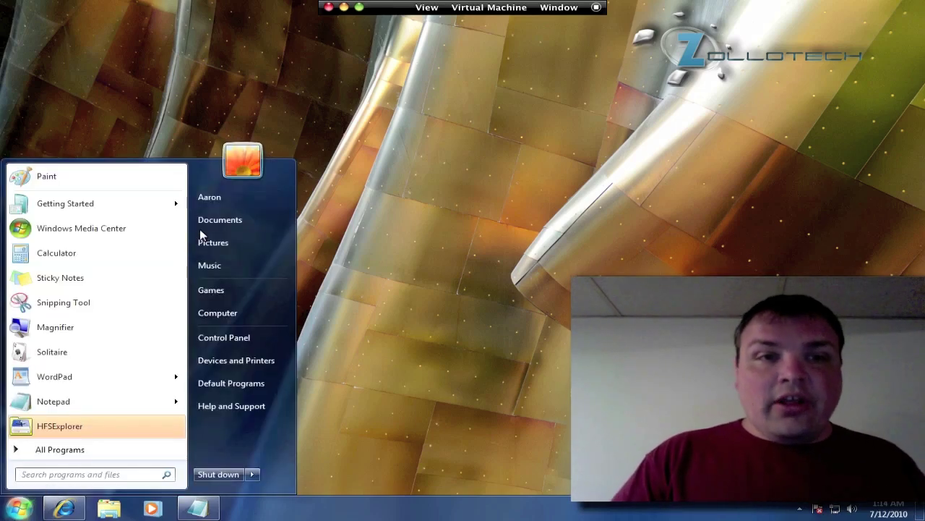
- Browse from Computer through Local Disk (C:), Windows, System32 and drivers into etc
click(207, 312)
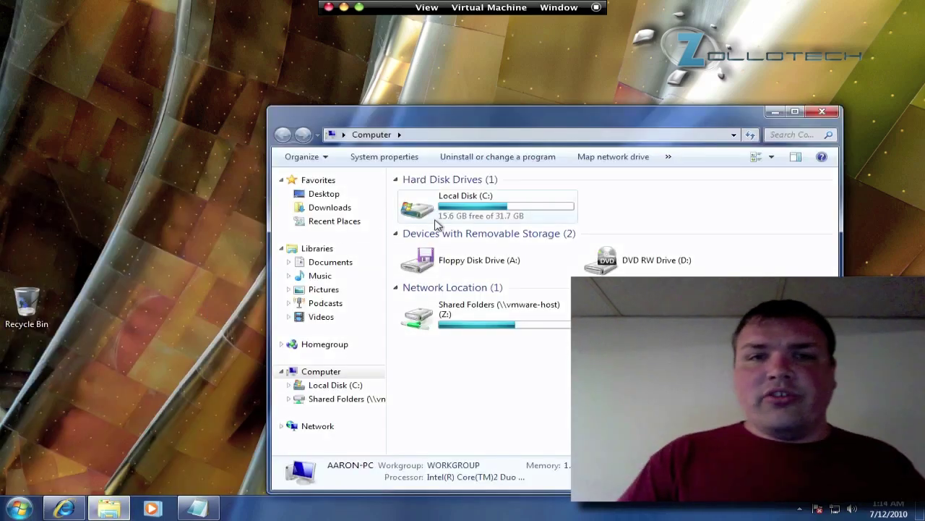
double_click(442, 216)
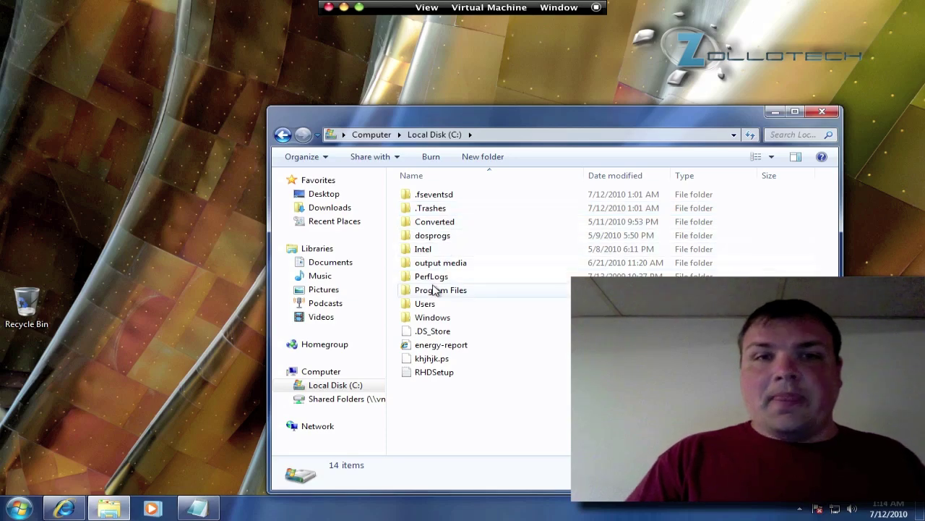
double_click(432, 318)
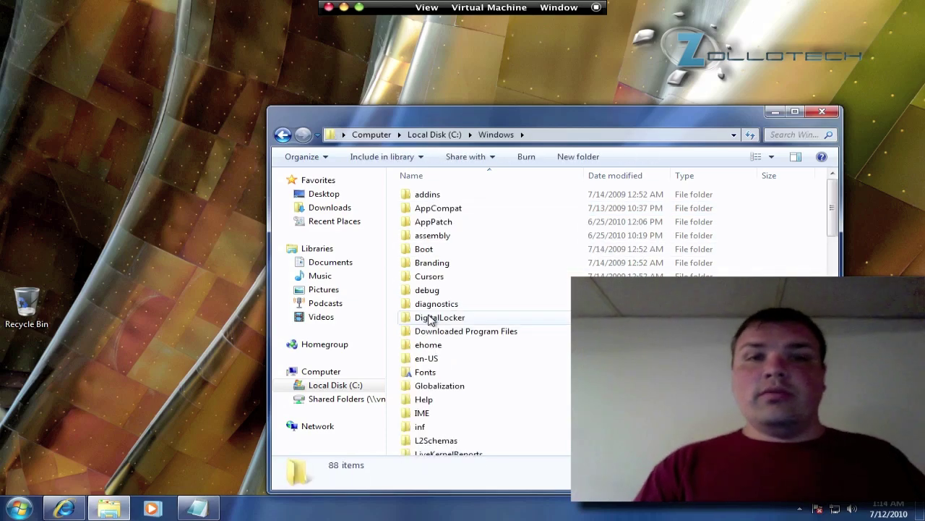
scroll(432, 307, down, 8)
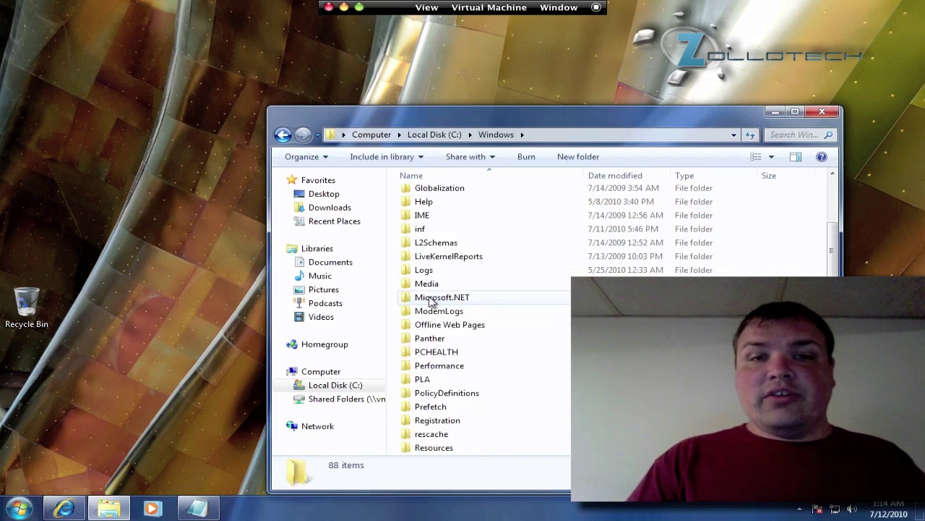
scroll(431, 304, down, 3)
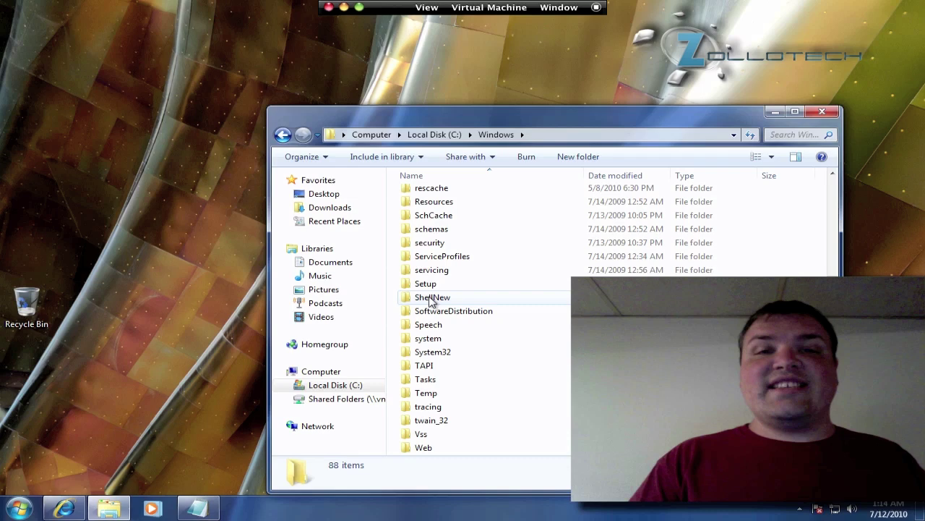
click(429, 353)
double_click(428, 356)
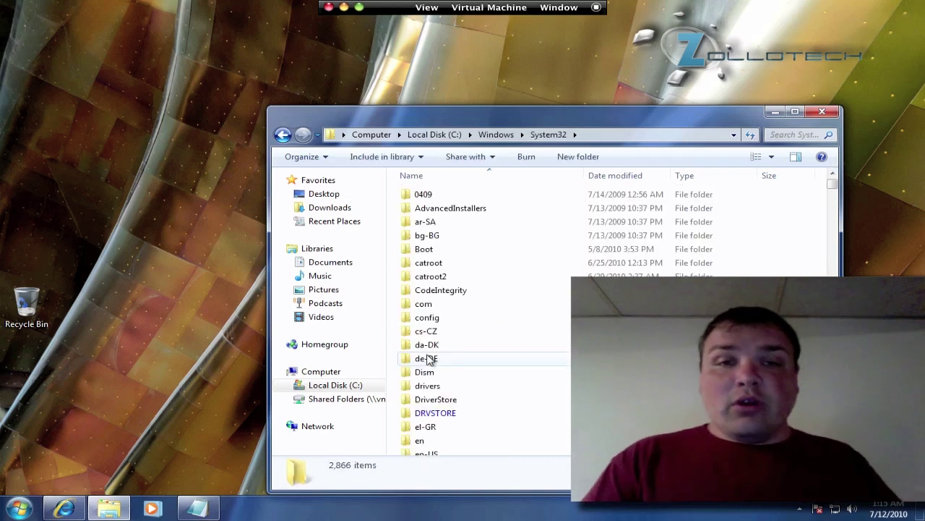
double_click(427, 385)
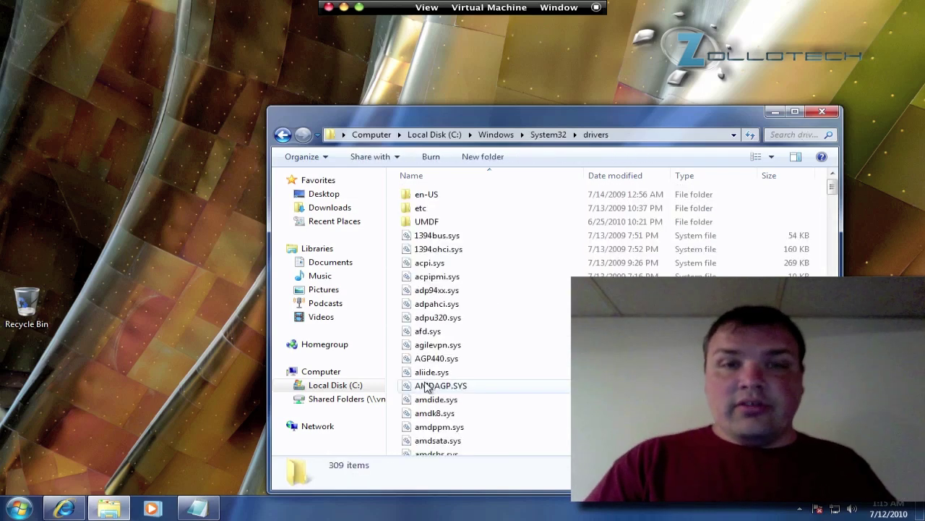
double_click(425, 209)
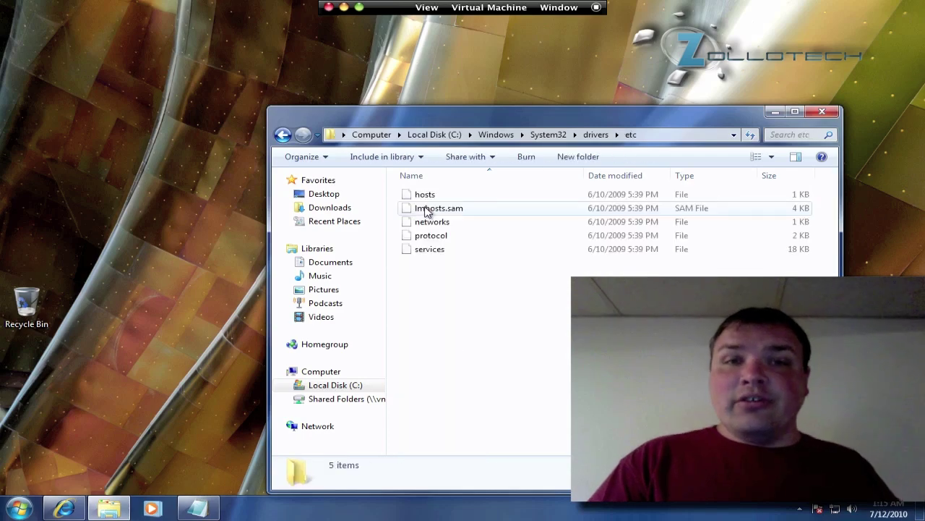
- Open hosts with Notepad and start typing the new line '74.208.105.171 gs.apple.c'
double_click(425, 195)
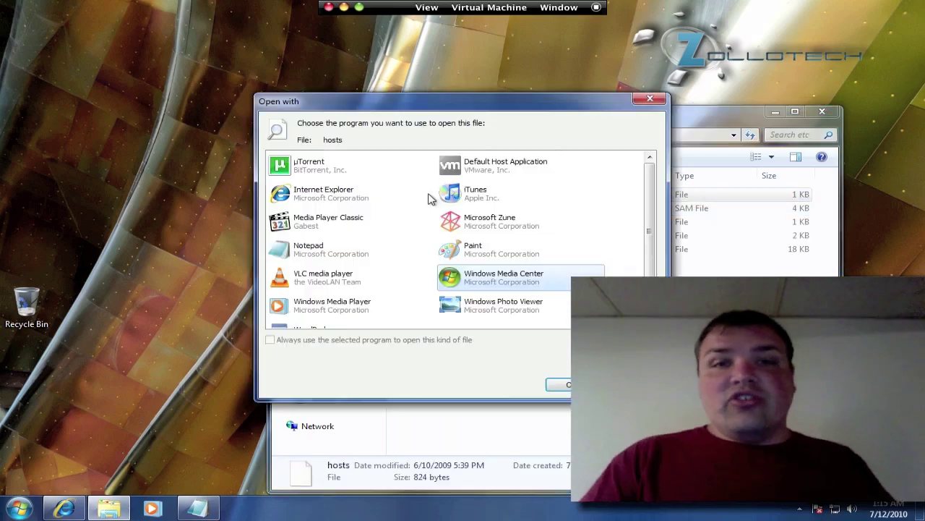
scroll(501, 202, down, 1)
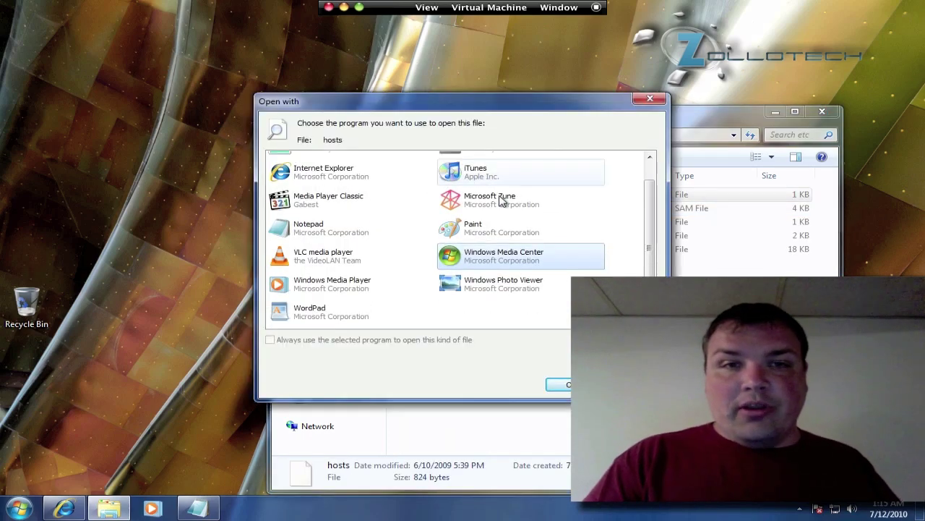
click(302, 237)
click(558, 385)
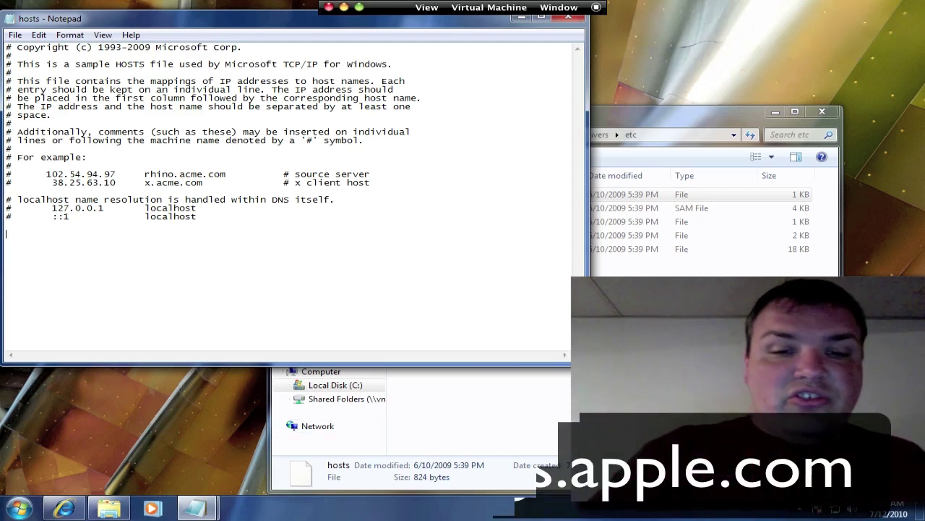
text(74.208.105.171 gs.apple.c)
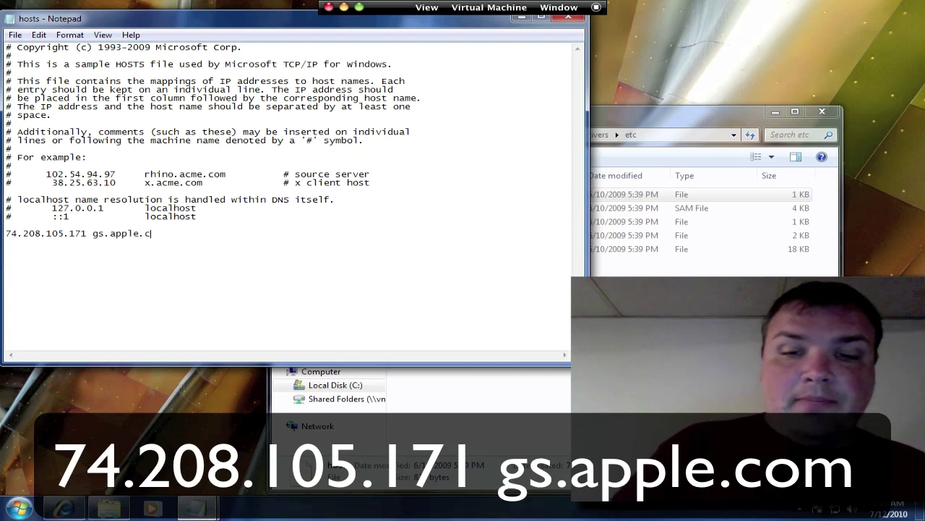
- Finish the entry so the last line reads '74.208.105.171 gs.apple.com'
text(om)
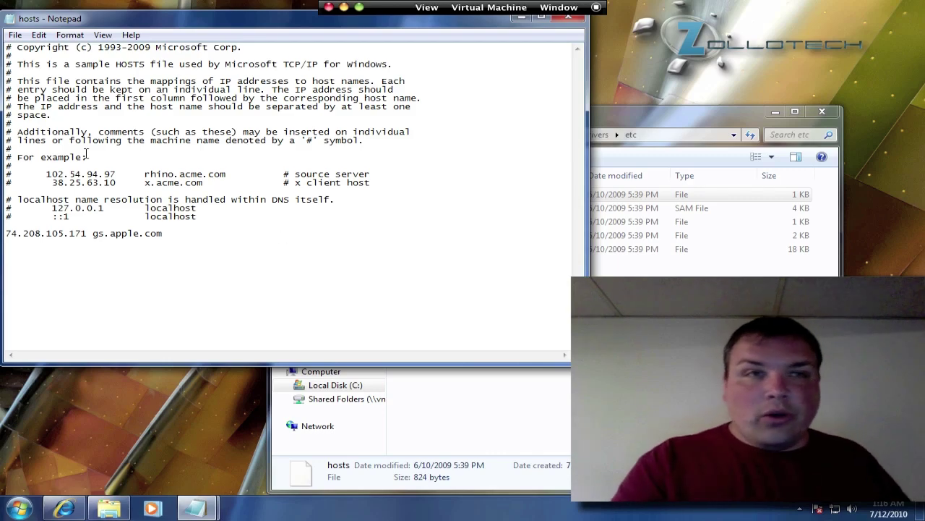
- Try twice to save hosts into the etc folder, declining the My Documents offer each time
click(15, 35)
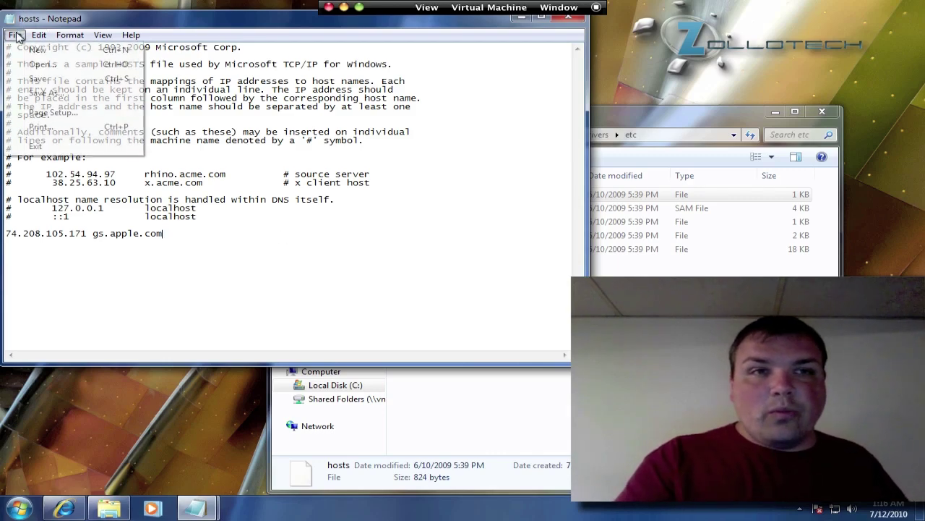
click(33, 80)
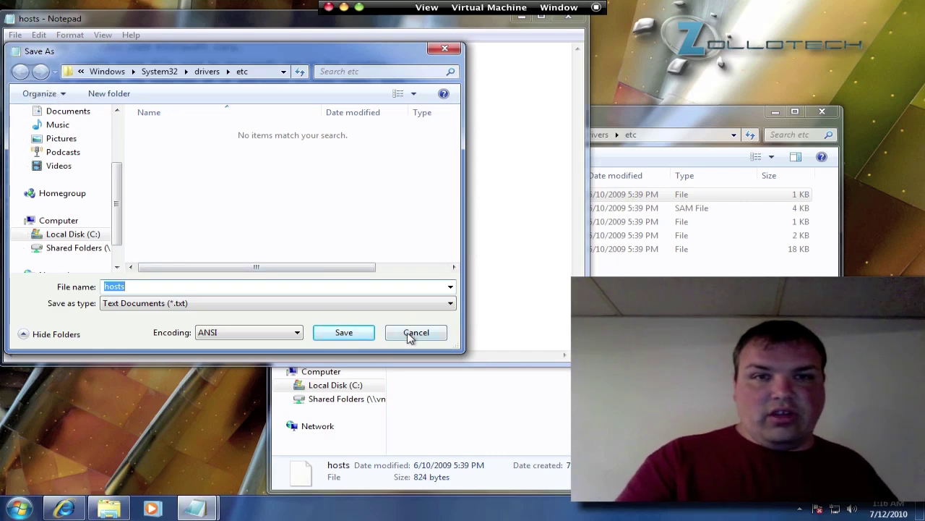
click(367, 340)
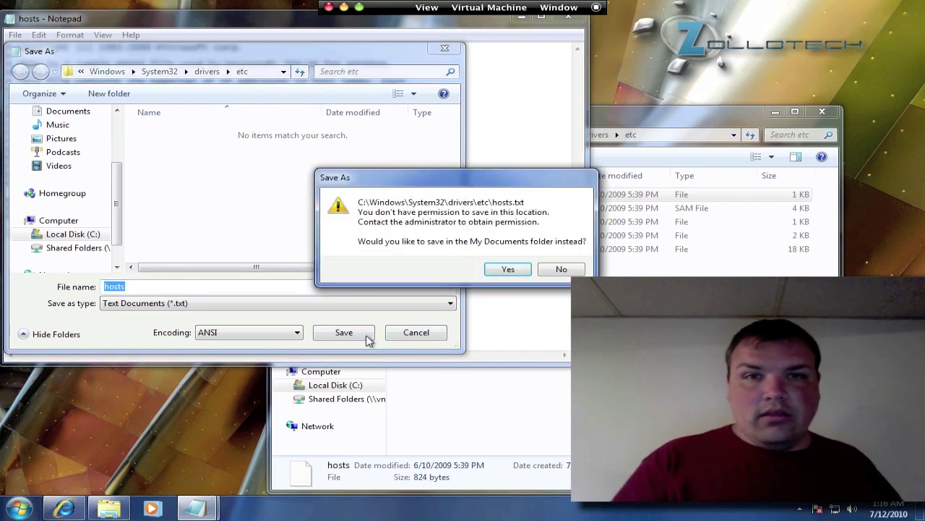
click(559, 269)
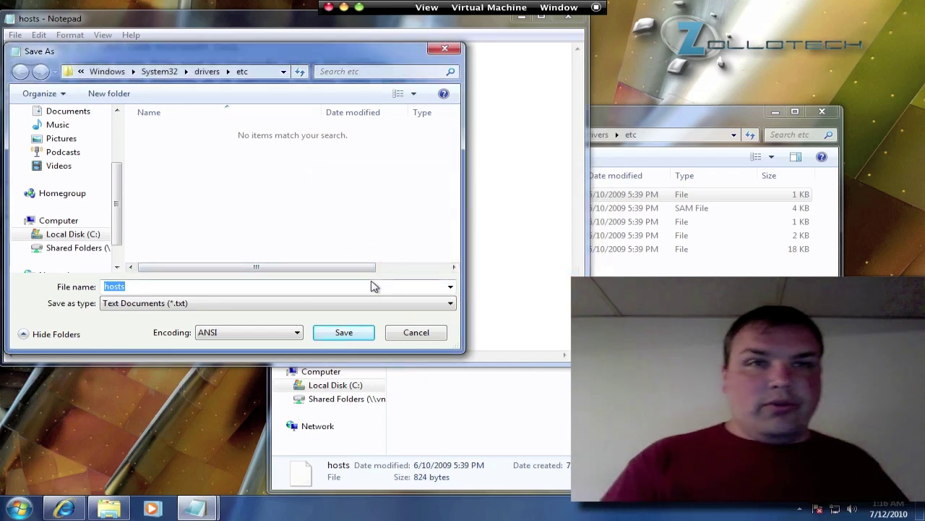
click(333, 332)
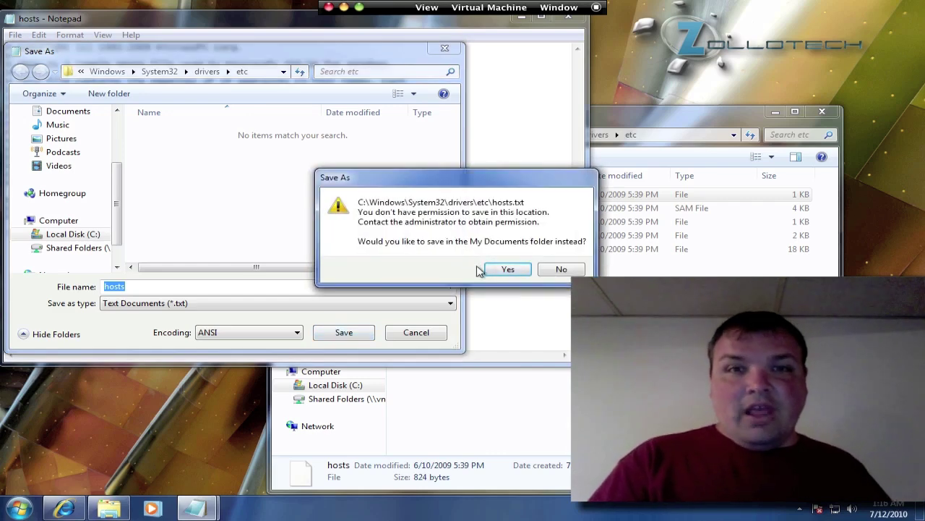
click(566, 273)
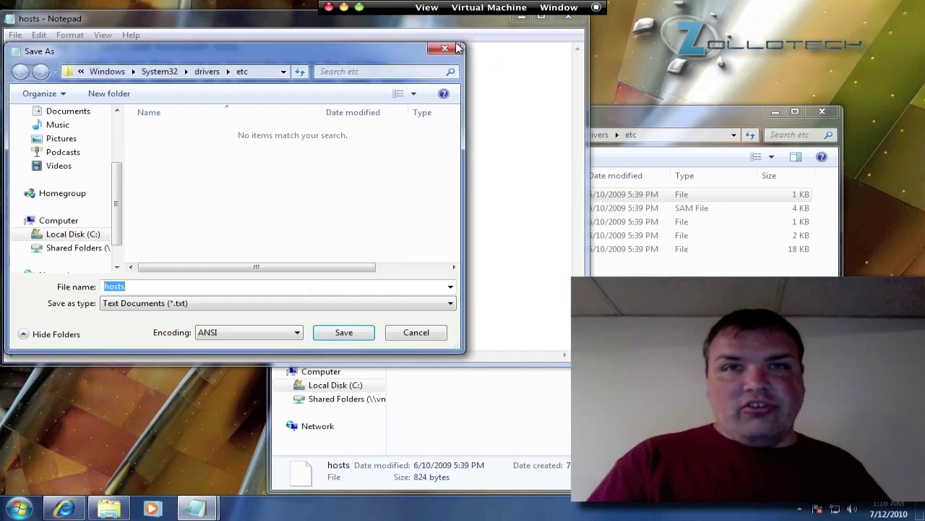
- Close the spare blank Untitled Notepad window
click(687, 112)
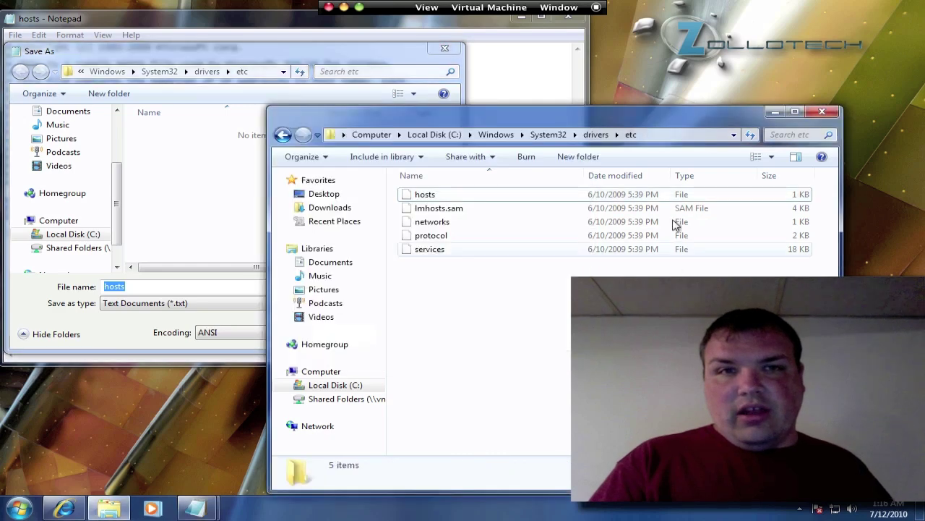
mouse_move(197, 508)
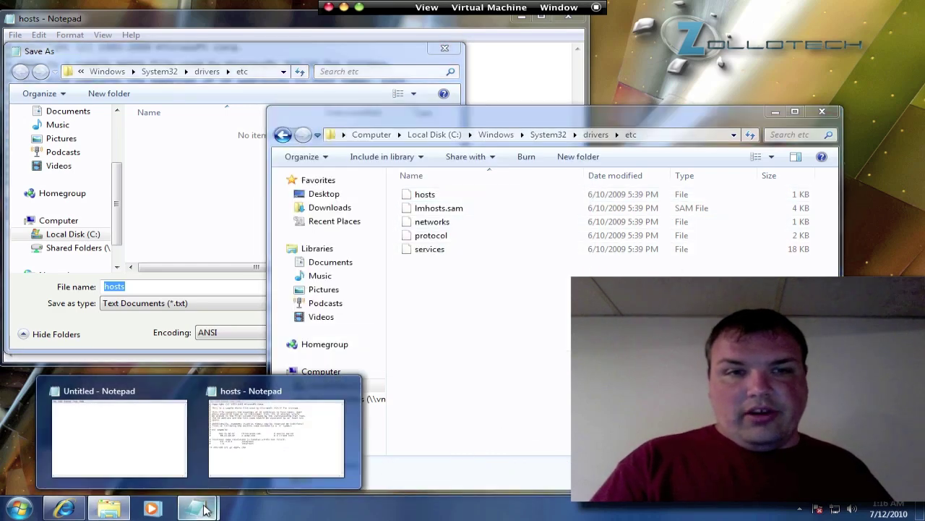
click(152, 427)
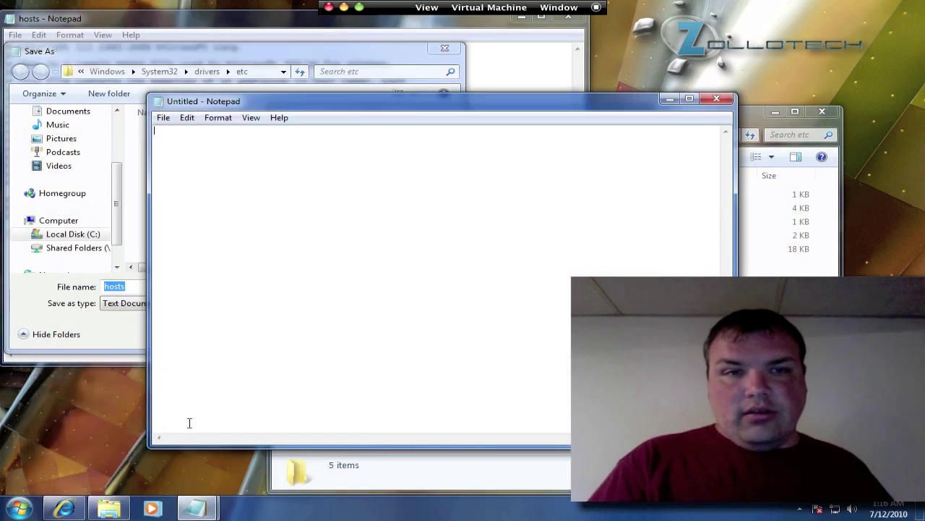
click(717, 99)
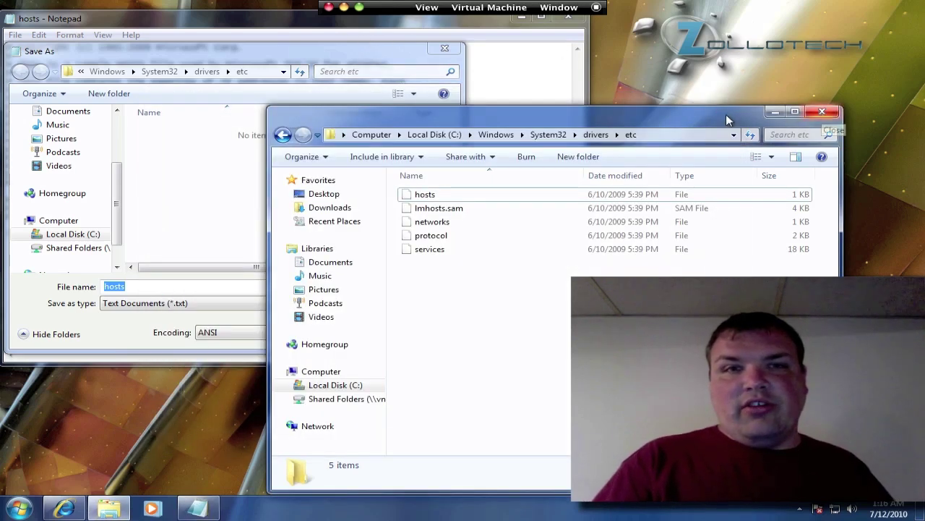
- Review the hosts file's properties and advanced attributes unchanged, then close the etc window
click(455, 195)
right_click(455, 195)
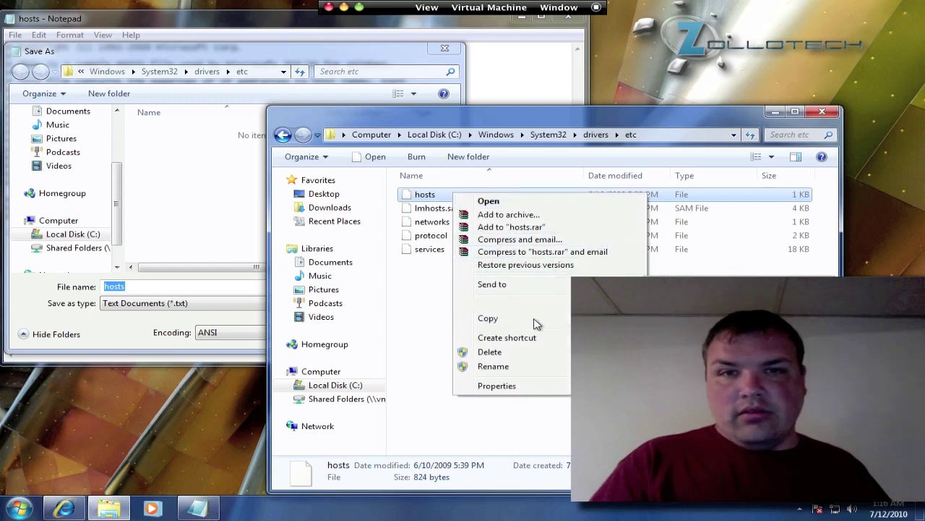
click(497, 386)
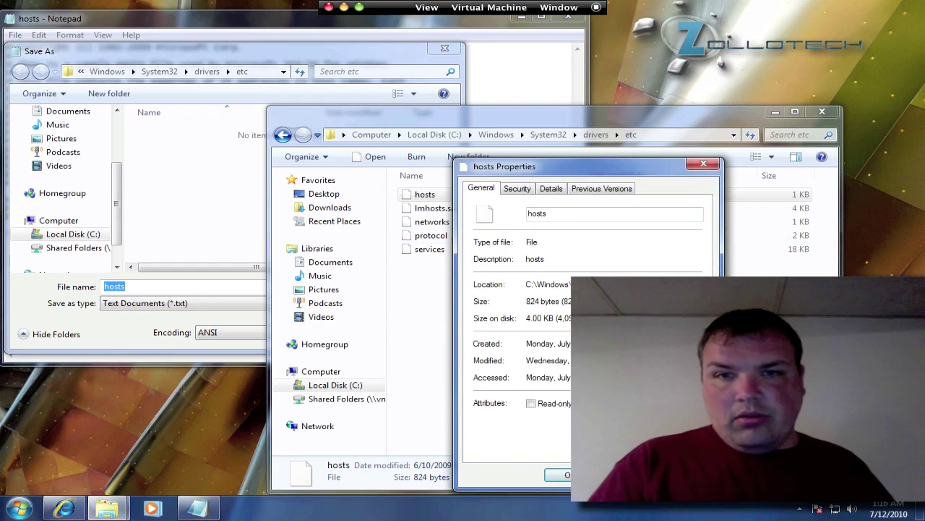
click(676, 403)
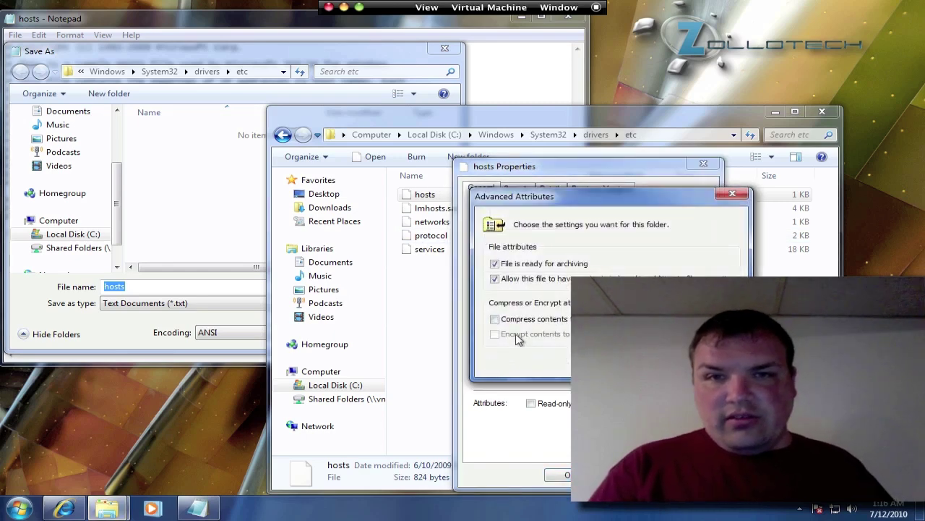
key(Escape)
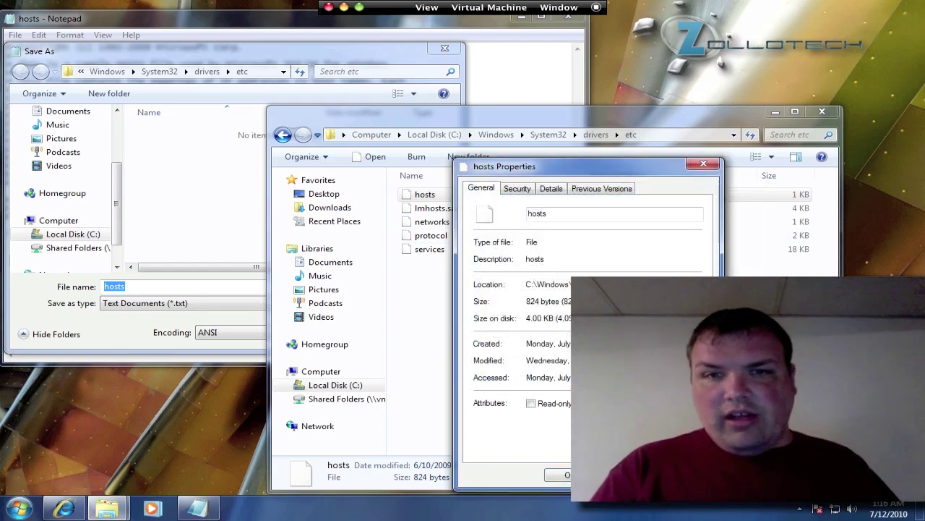
key(Return)
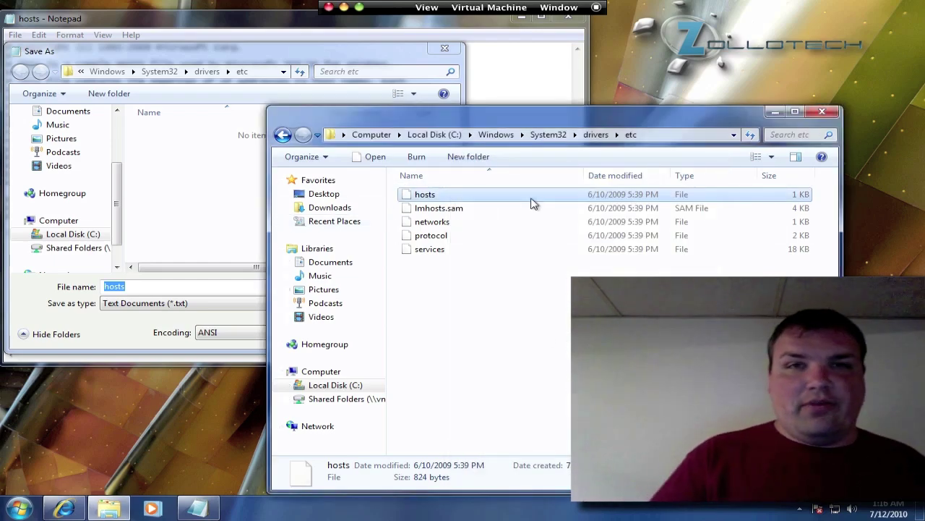
click(822, 110)
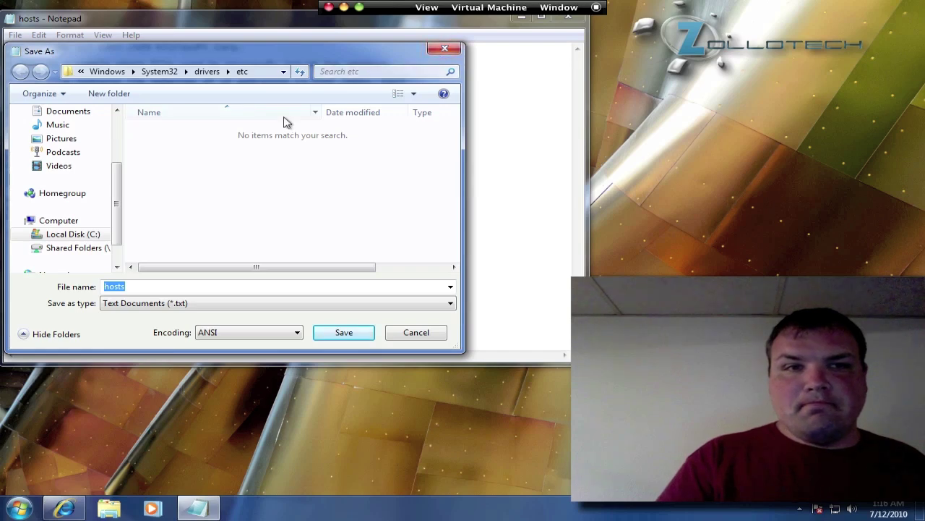
- Save the edited hosts file to the Desktop as a Text Documents type file
click(161, 309)
click(160, 309)
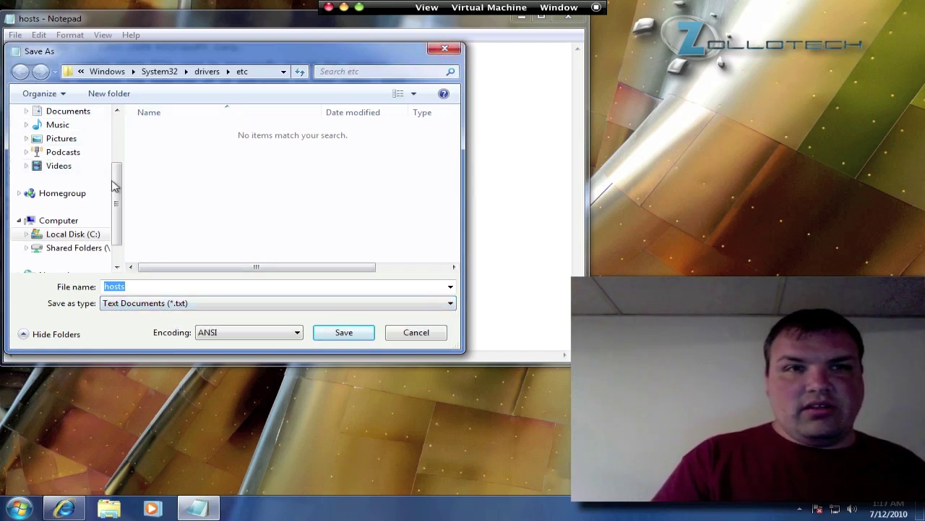
scroll(117, 167, up, 3)
click(61, 131)
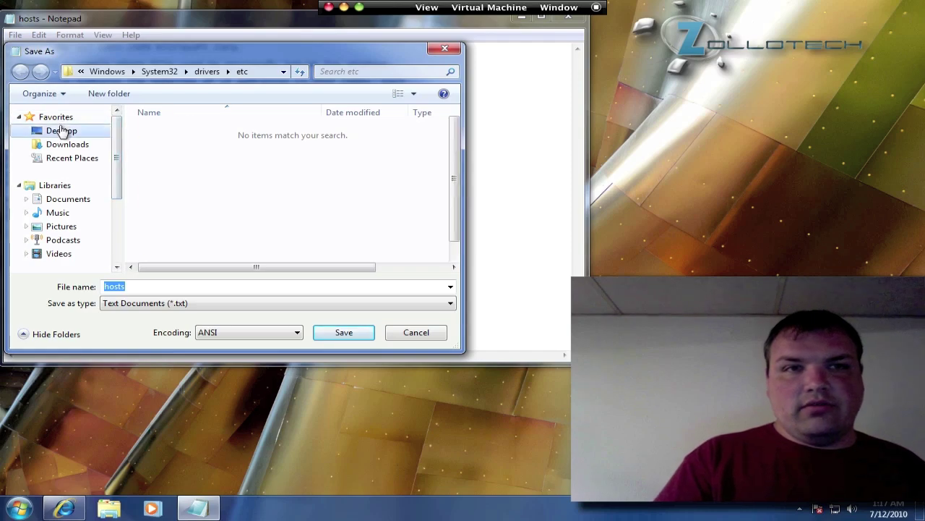
click(343, 333)
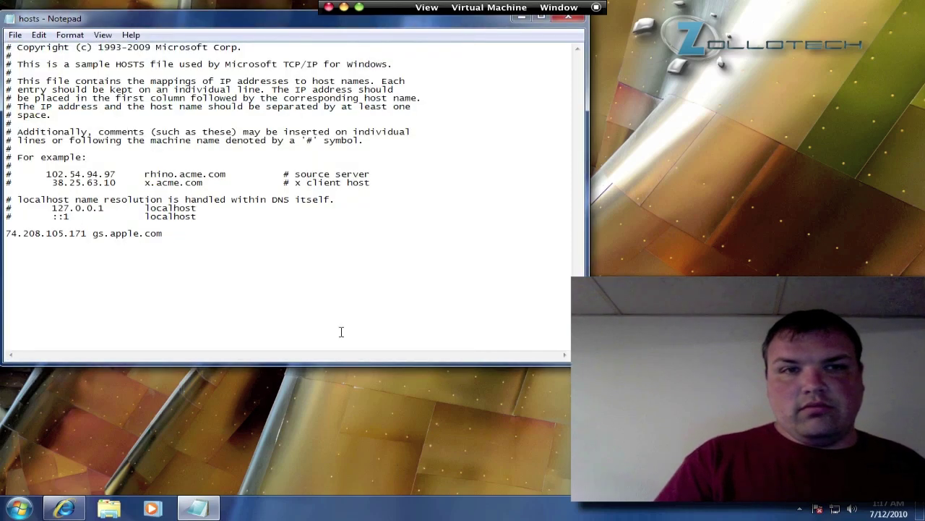
- Close Notepad, reopen the desktop hosts file to check it, and close it
click(567, 20)
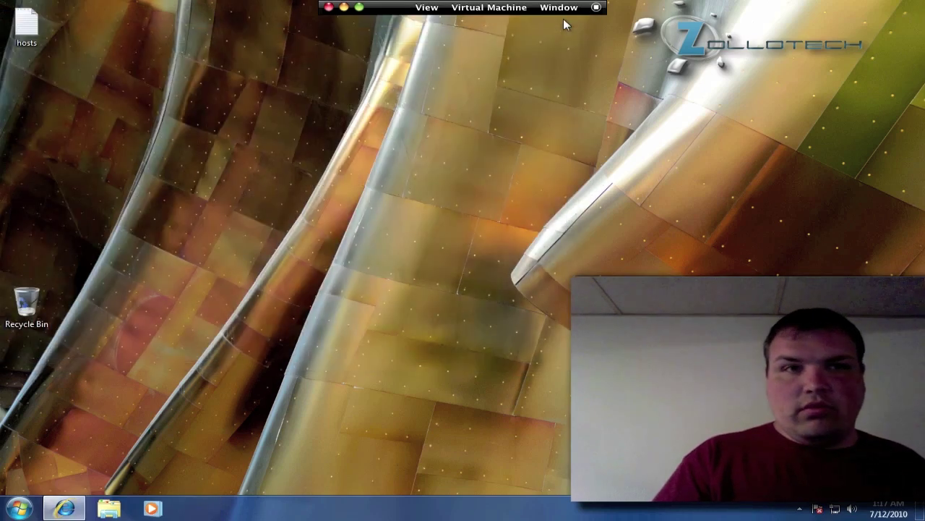
double_click(38, 31)
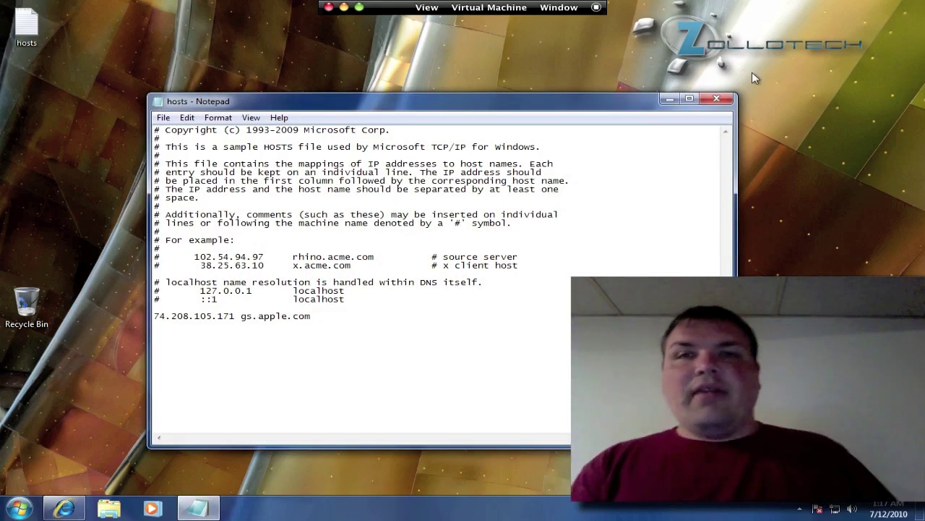
click(716, 98)
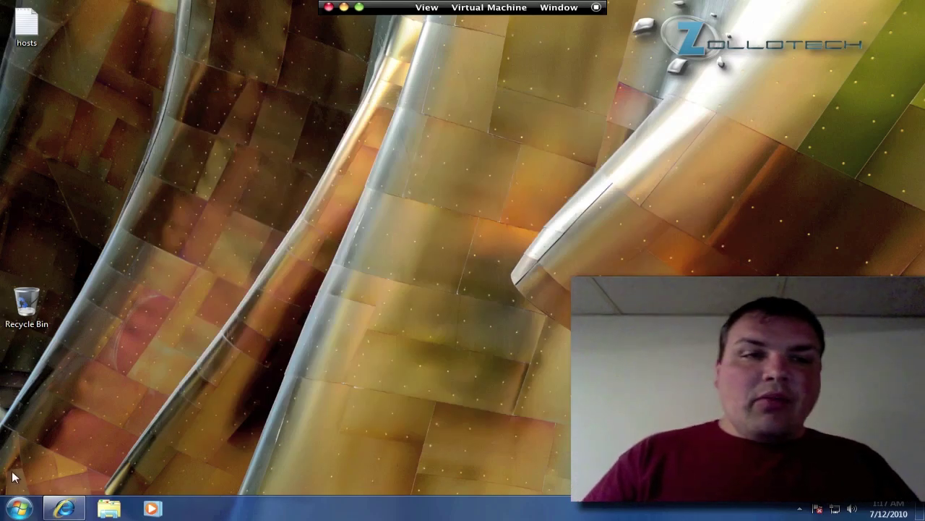
- Browse again from Computer through C:\Windows\System32\drivers into the etc folder
click(19, 508)
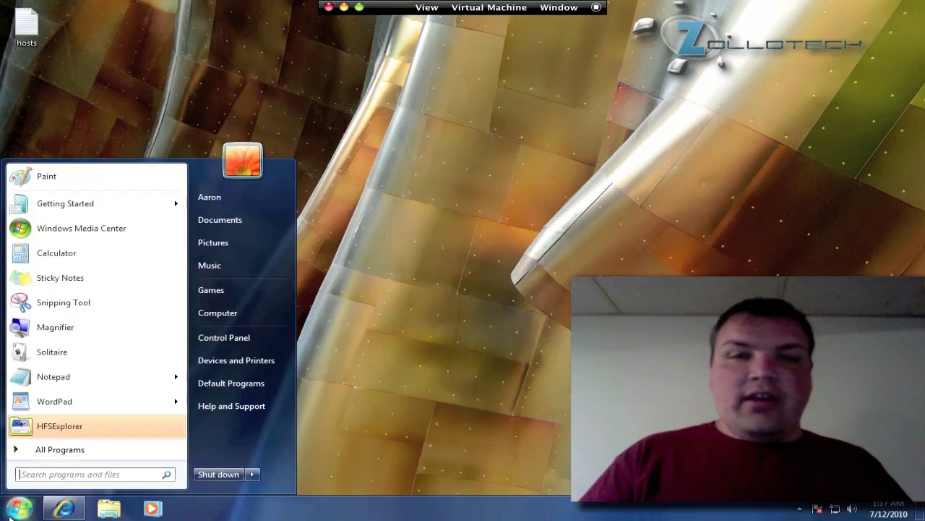
click(217, 313)
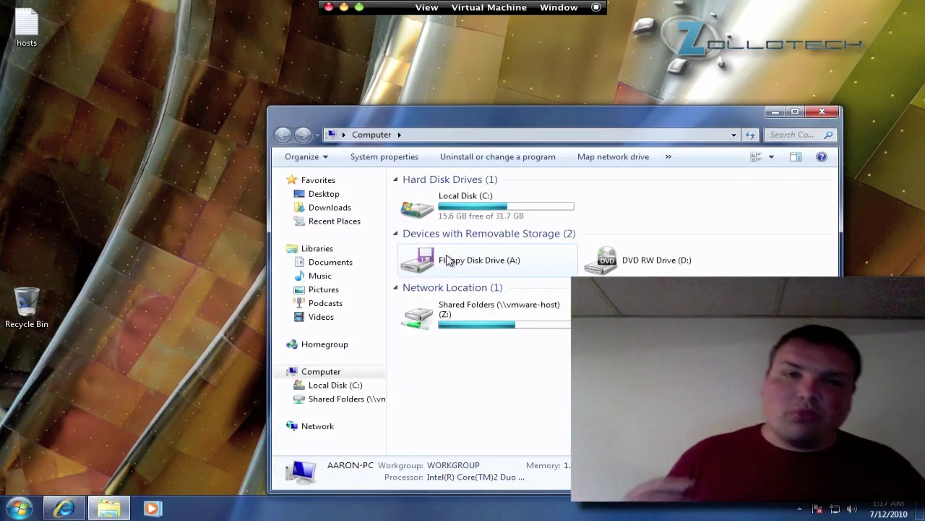
double_click(477, 207)
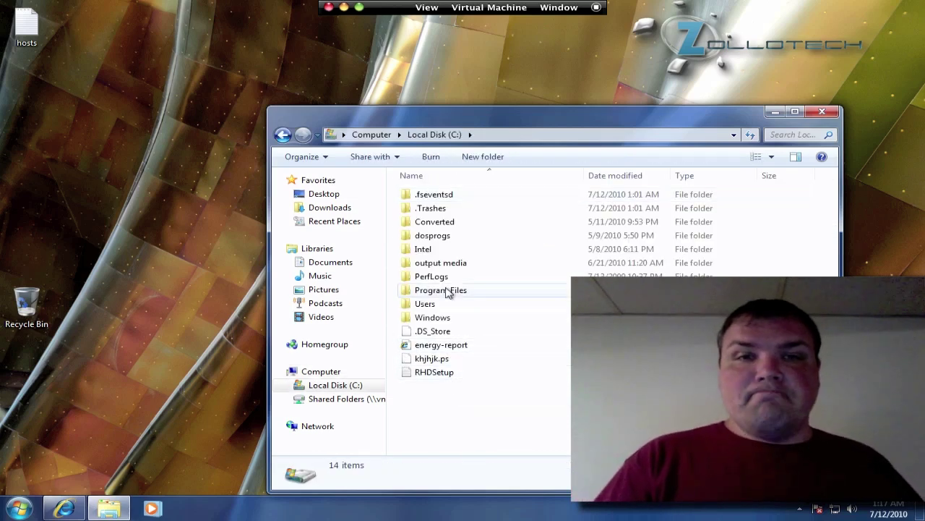
double_click(428, 318)
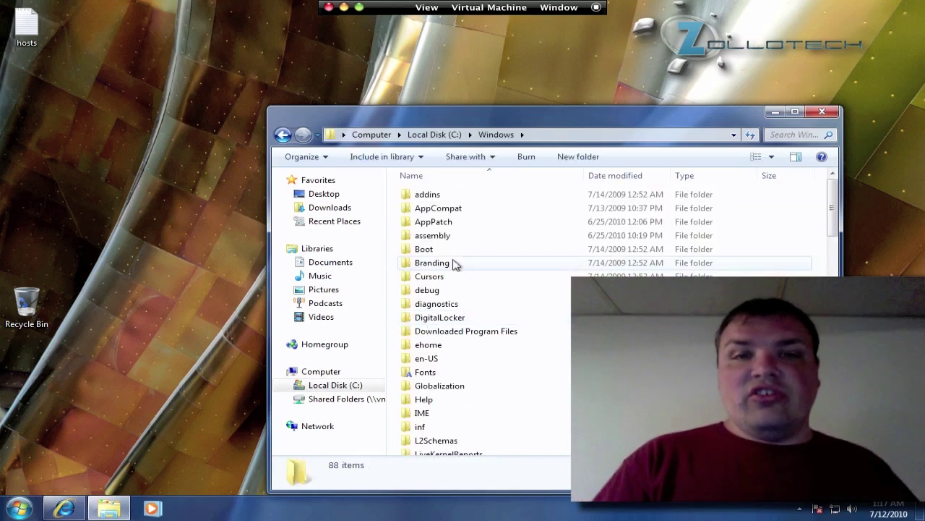
scroll(454, 263, down, 4)
scroll(456, 264, down, 8)
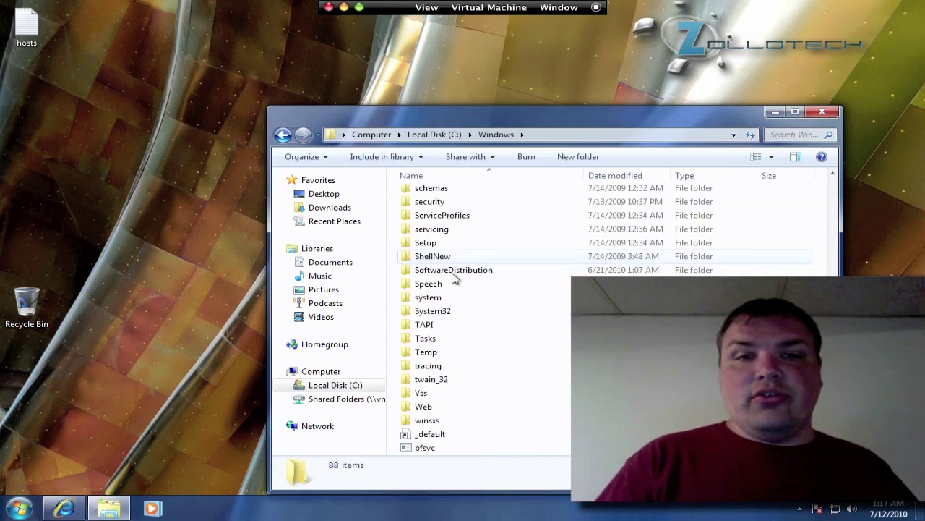
click(433, 309)
double_click(433, 310)
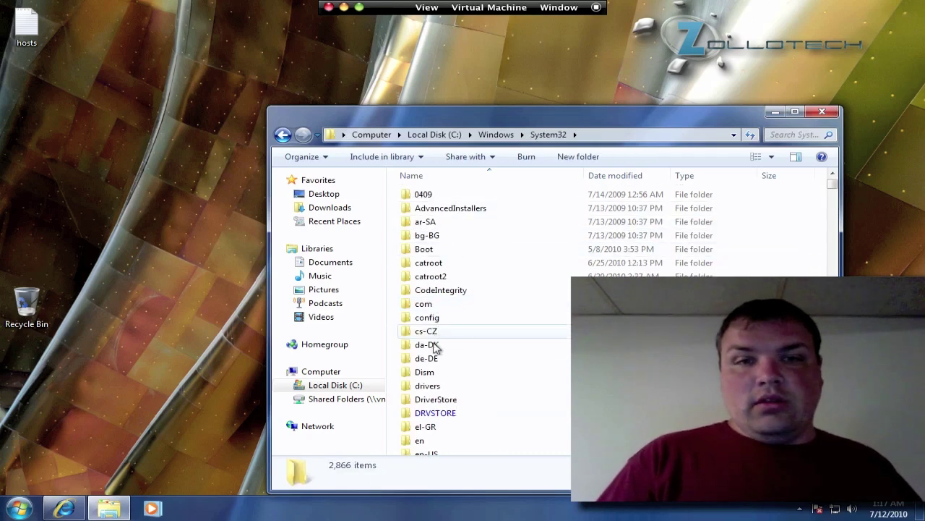
double_click(424, 388)
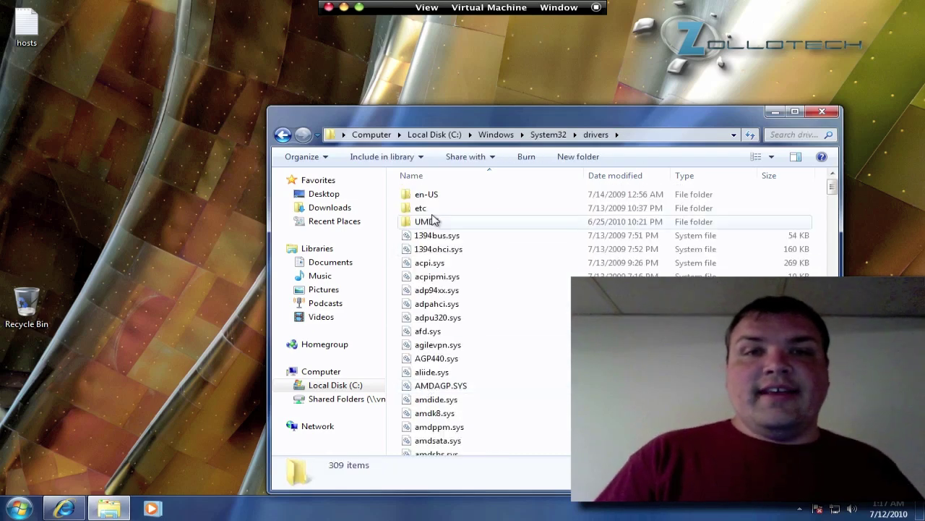
double_click(427, 210)
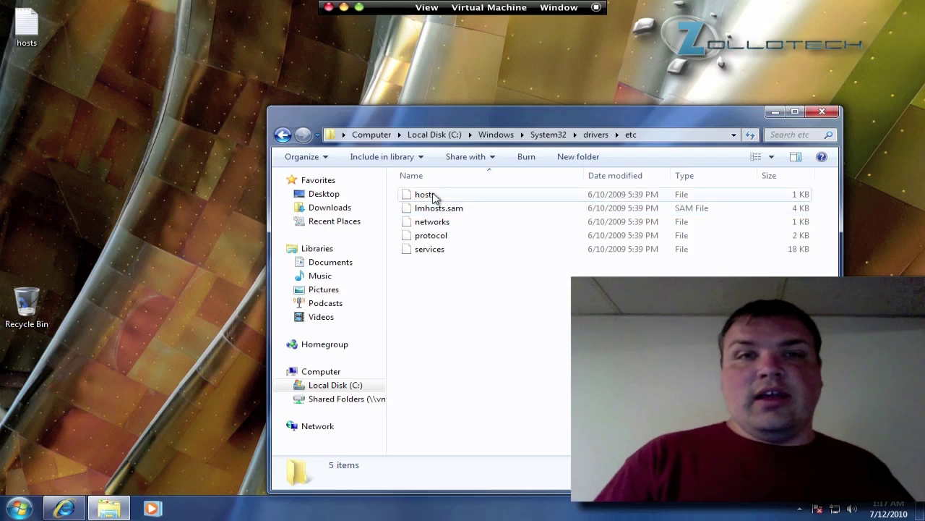
- Drag the desktop hosts file into the etc folder, granting administrator permission
drag(38, 26, 512, 338)
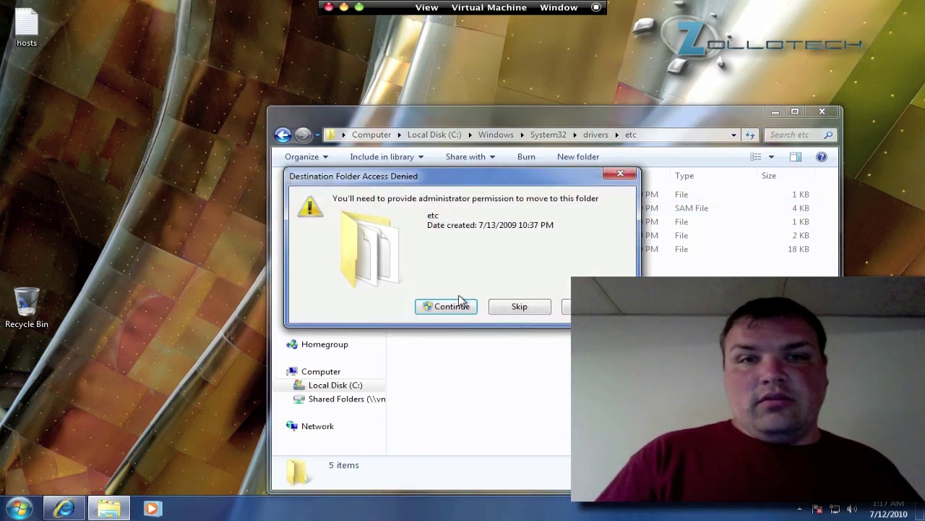
click(452, 306)
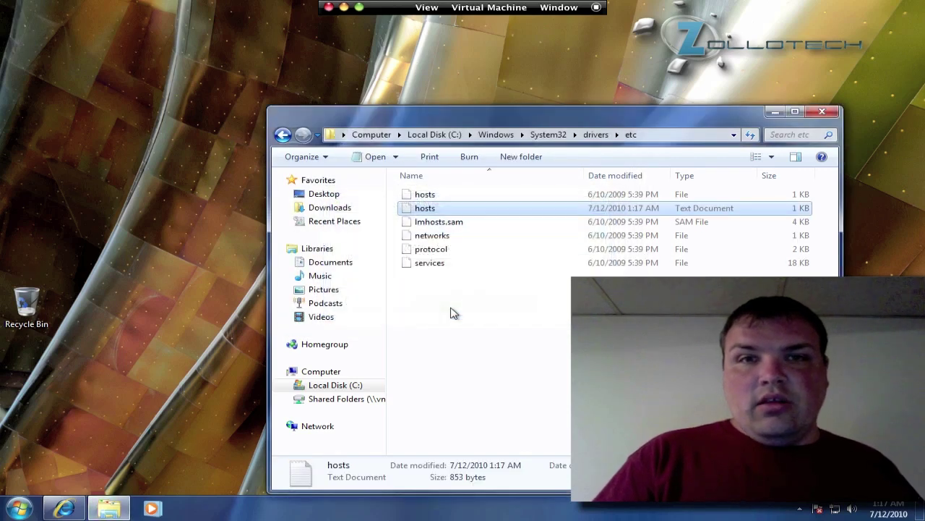
- Delete the original extensionless hosts file from the etc folder
click(512, 200)
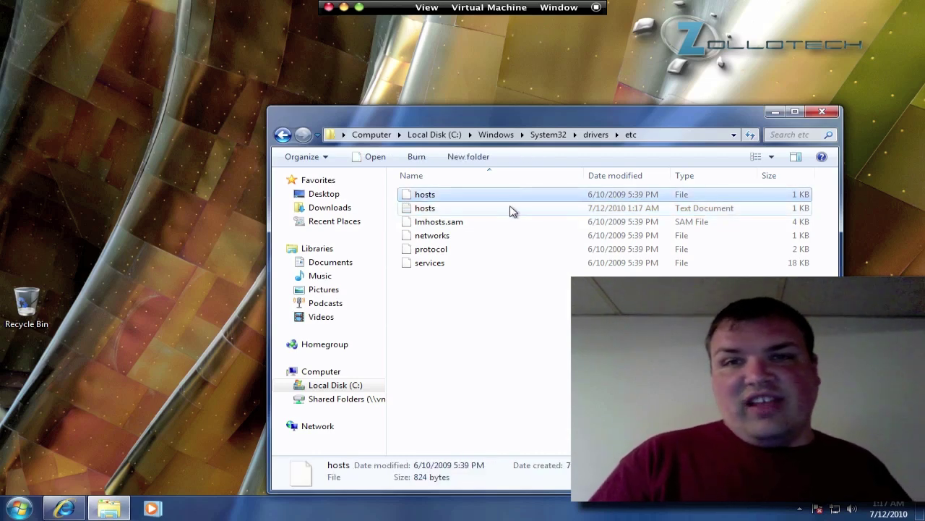
click(510, 208)
click(515, 200)
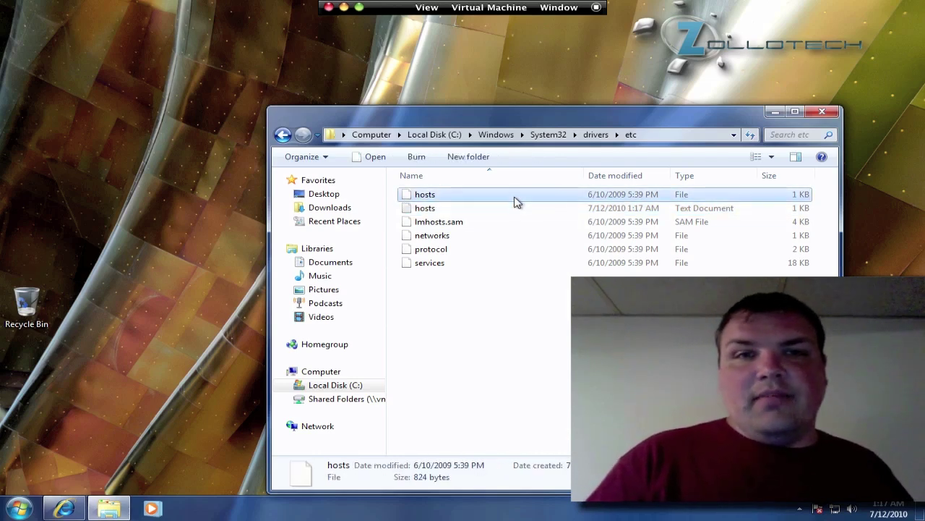
right_click(517, 201)
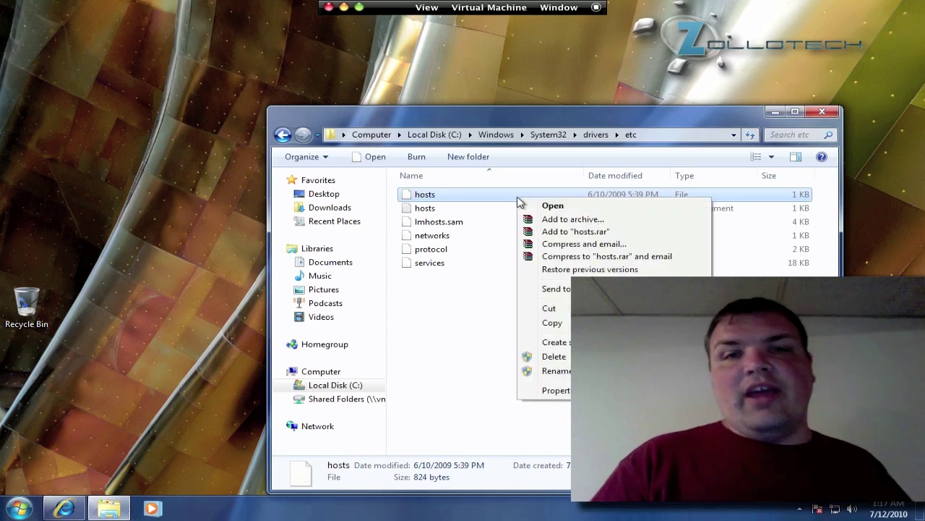
click(472, 362)
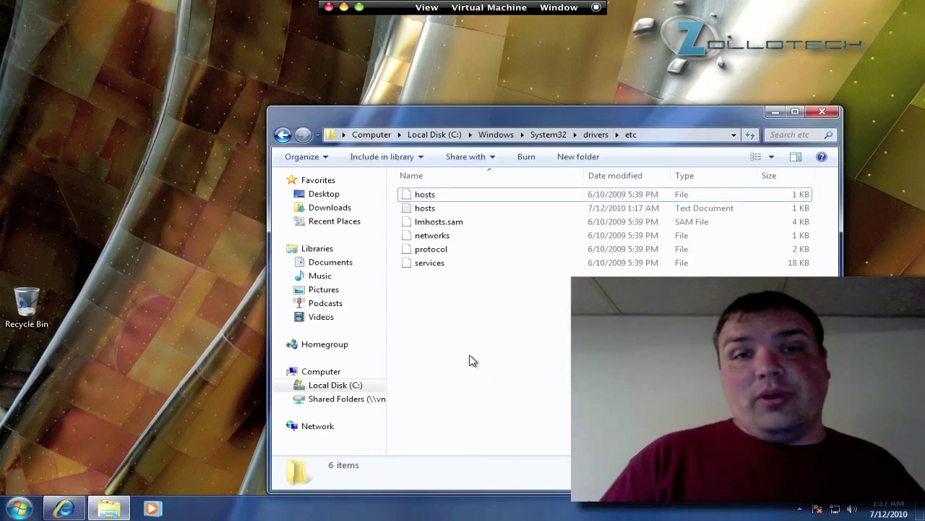
click(489, 199)
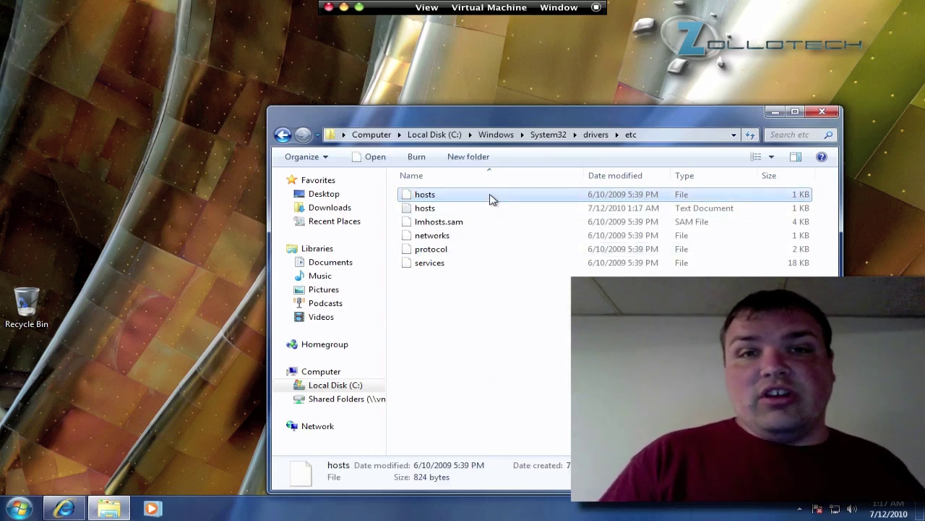
right_click(489, 198)
click(541, 354)
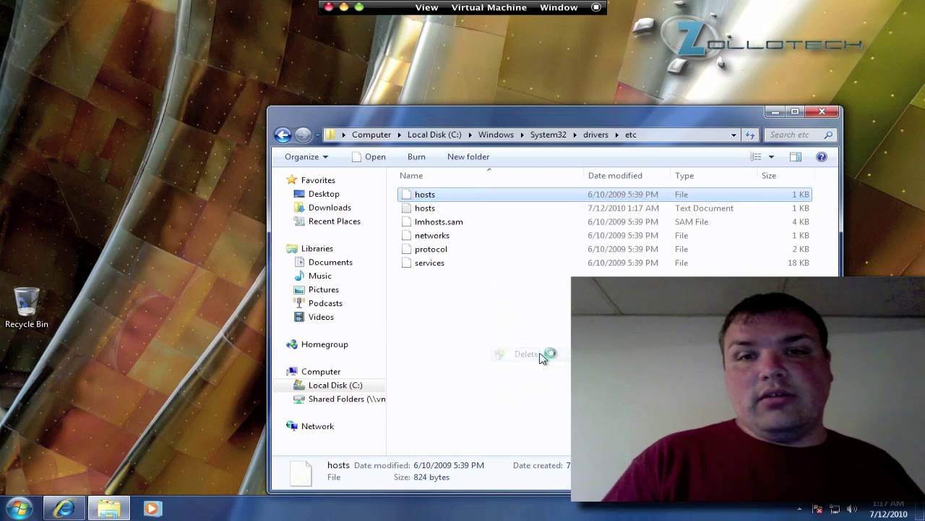